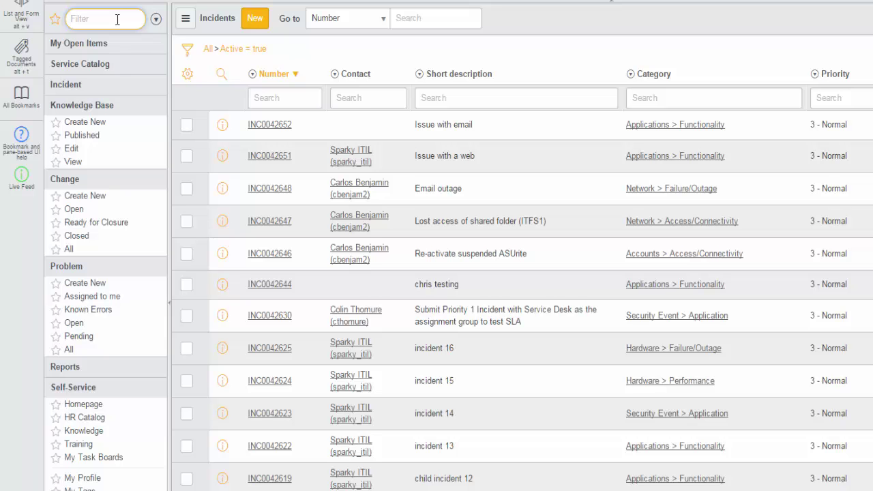
Filter the application navigator by 'Incident' to list only the incident modules
type("In")
type("c")
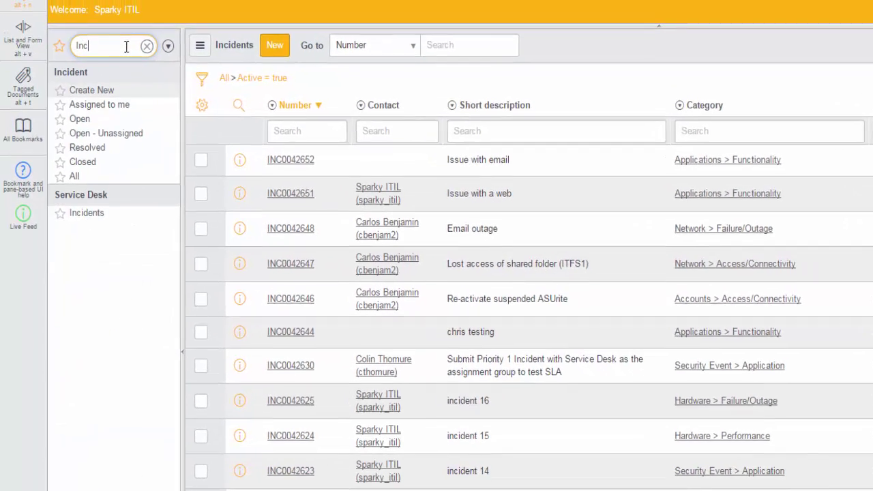
type("i")
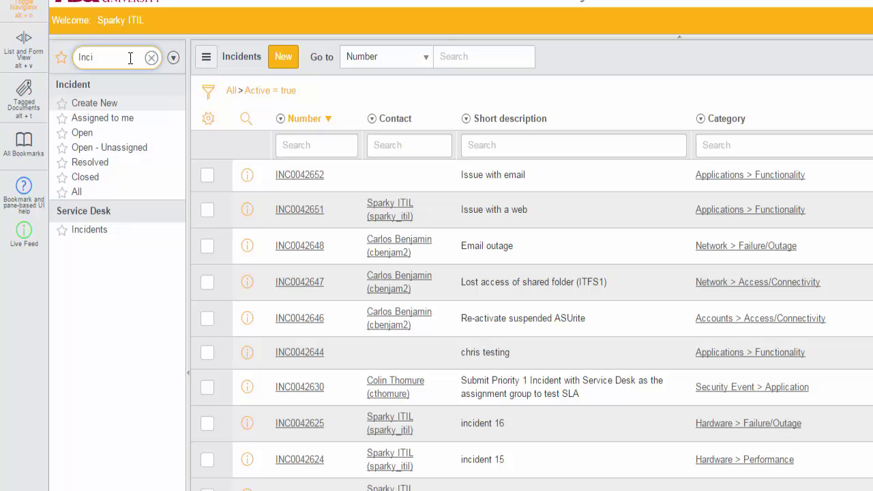
type("dent")
Start a blank new incident form with the navigator pane collapsed
left_click(94, 103)
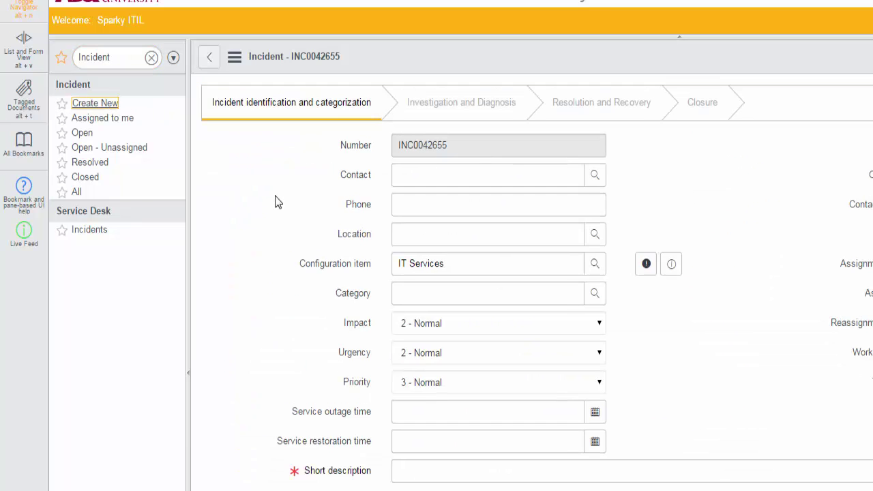
left_click(190, 379)
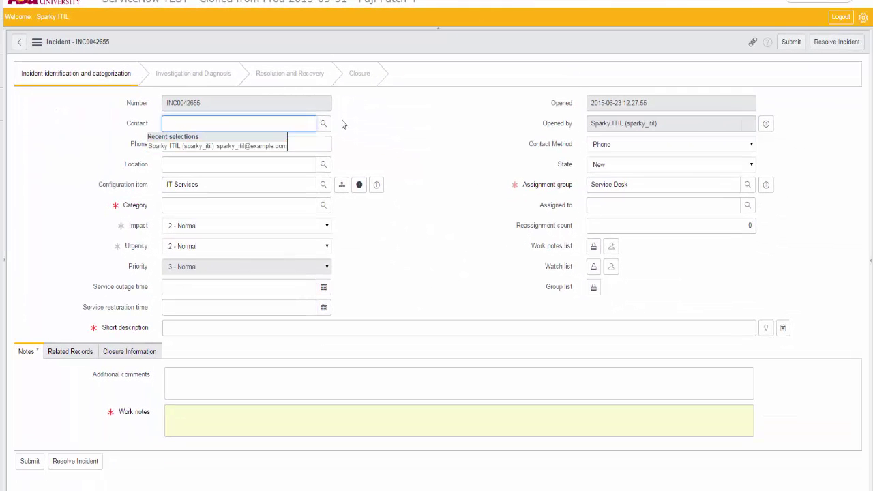
left_click(363, 129)
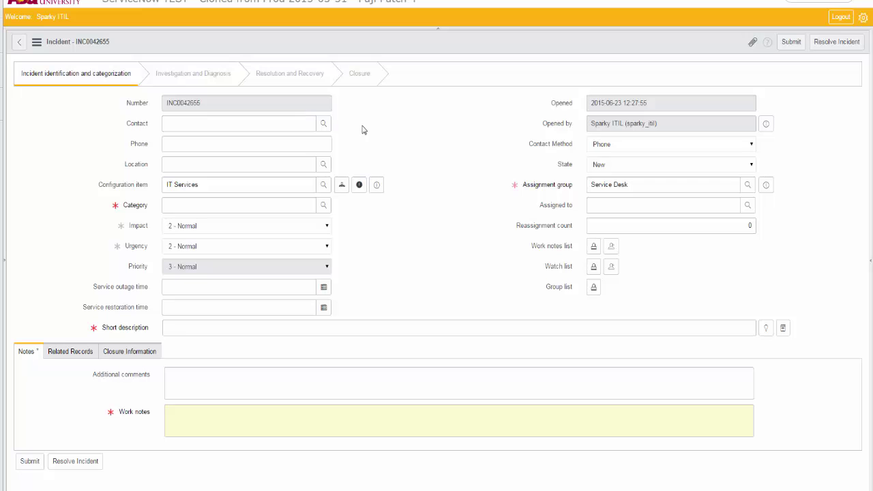
Set the Contact to the caller by name, auto-filling phone and location Tempe
left_click(286, 118)
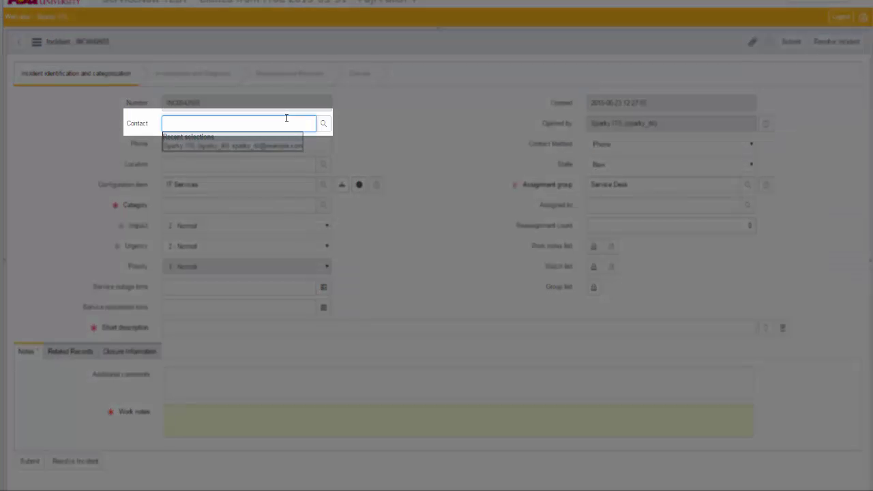
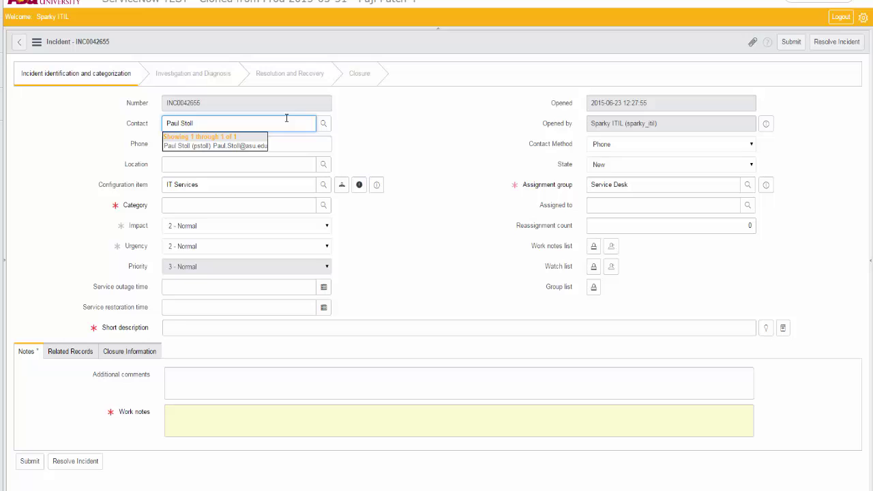
left_click(232, 146)
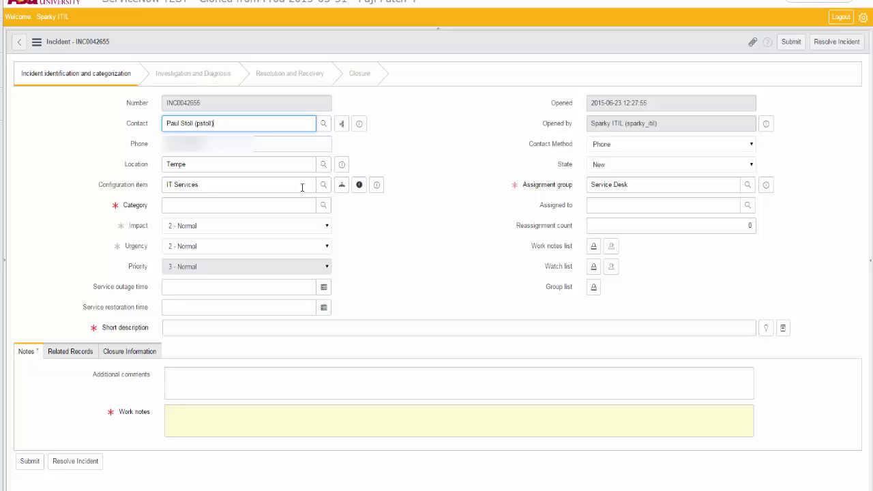
Replace configuration item IT Services with Email, reassigning to Deskside Support - Email
left_click(302, 187)
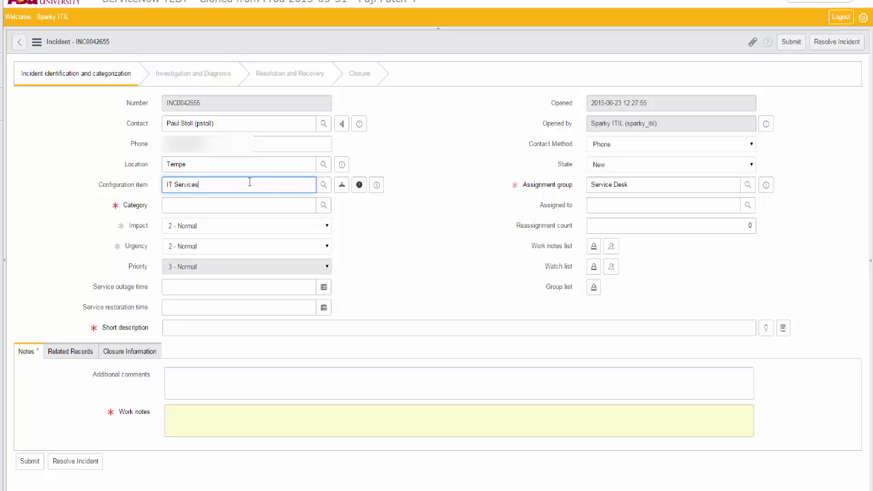
key("ctrl+a")
type("E")
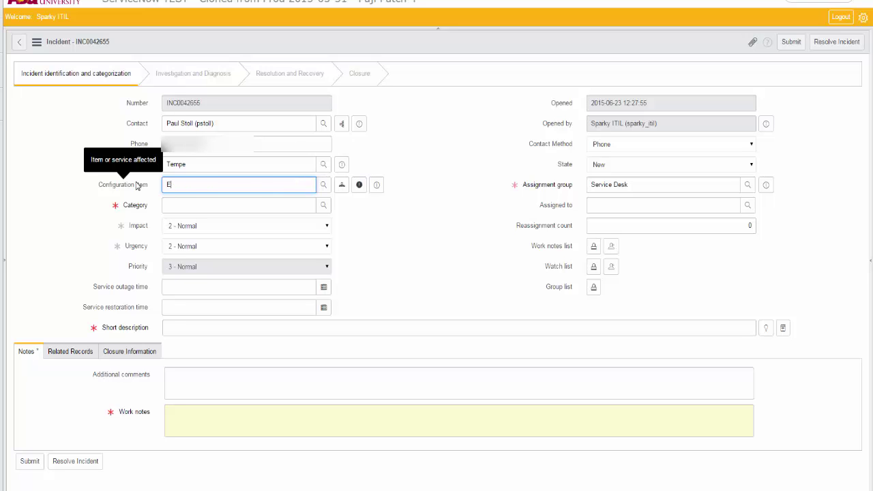
key("BackSpace")
type("Email")
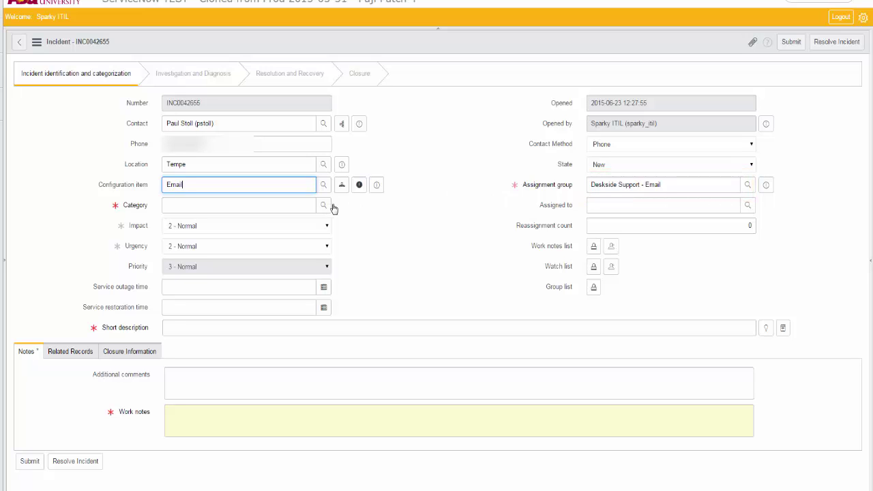
Pick Applications > Failure/Outage from the category lookup list
left_click(324, 205)
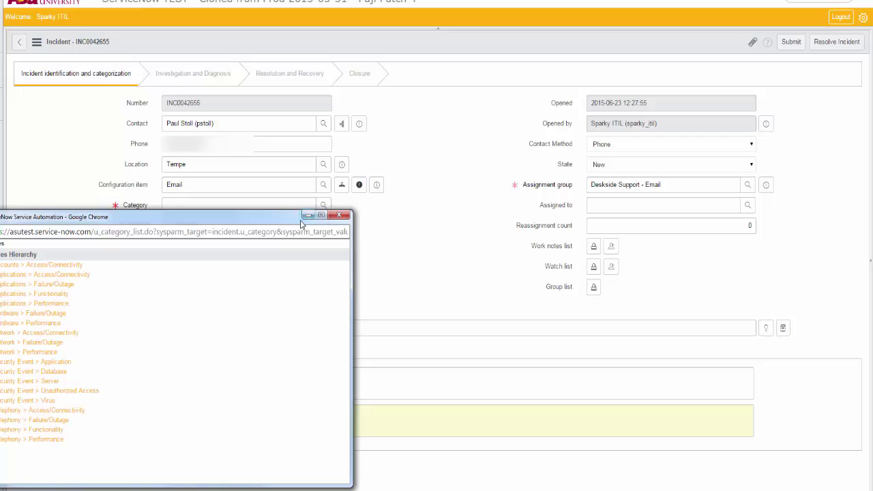
left_click_drag(295, 220, 607, 4)
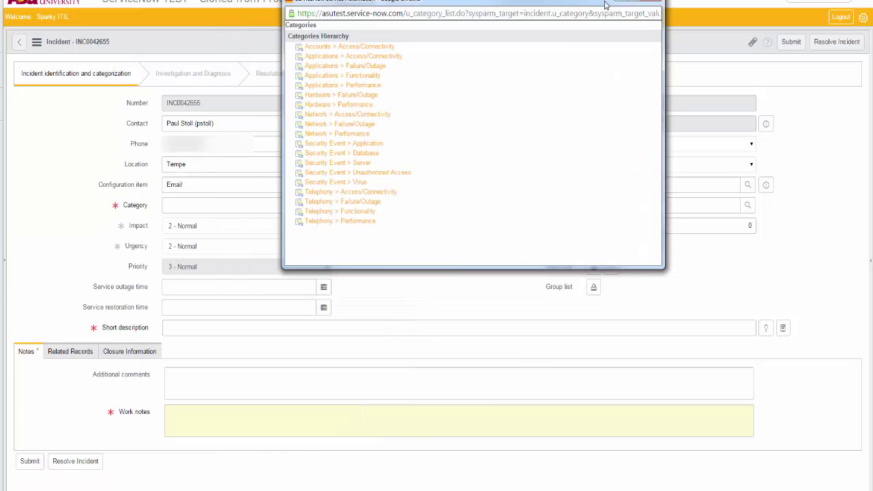
left_click(365, 67)
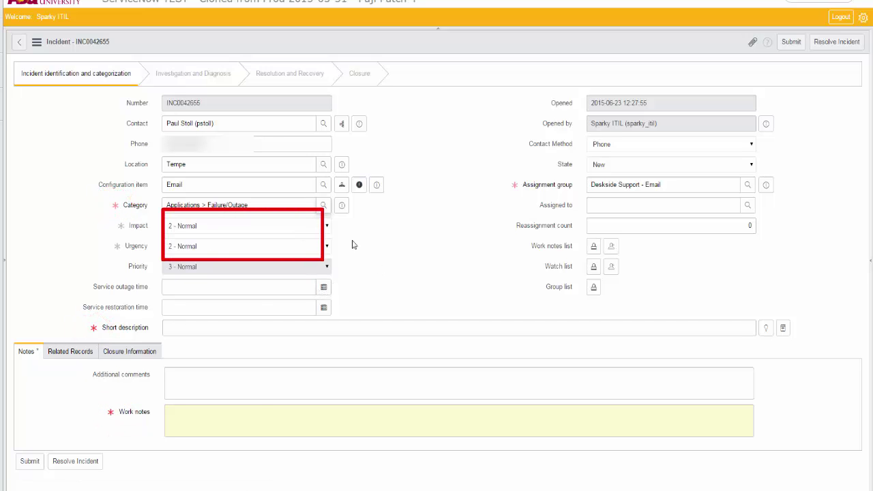
Raise impact and urgency to 1 - High and review the Major Incident details
left_click(324, 232)
left_click(320, 238)
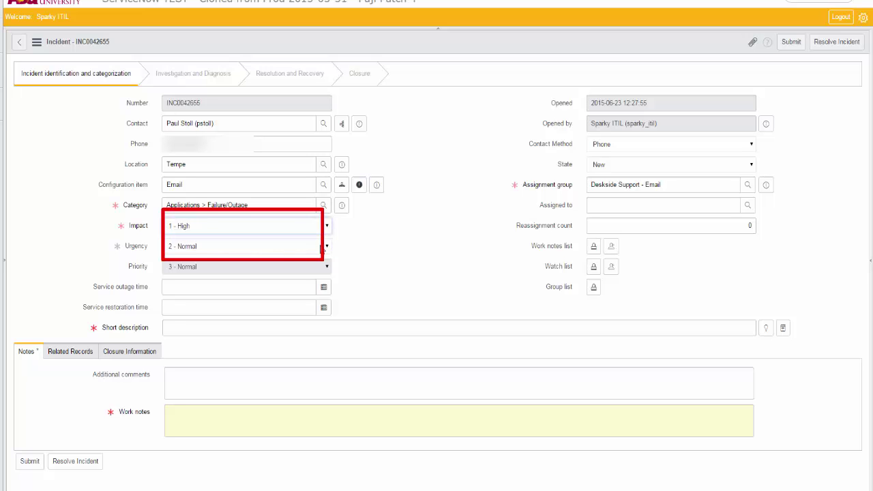
left_click(325, 246)
left_click(320, 257)
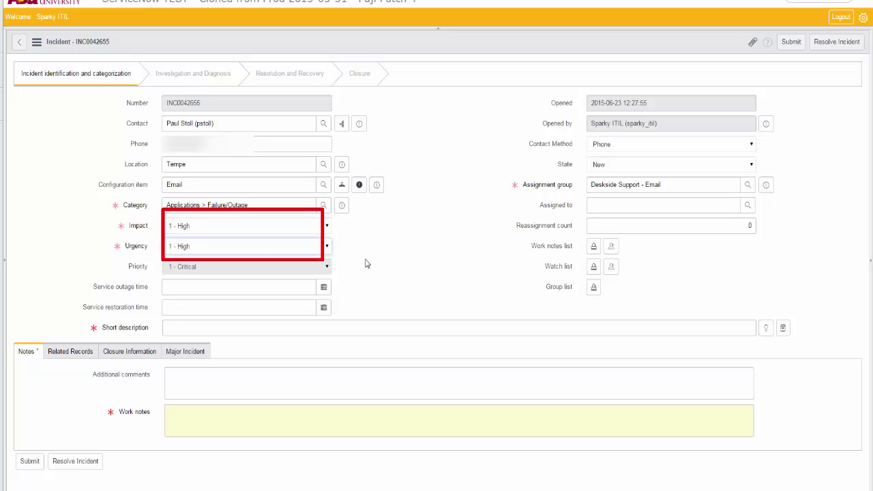
left_click(197, 351)
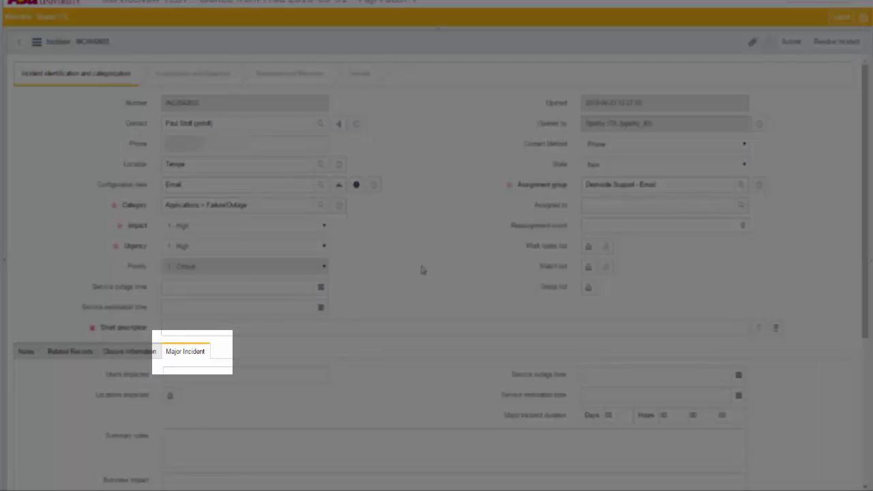
scroll(375, 292, "down", 3)
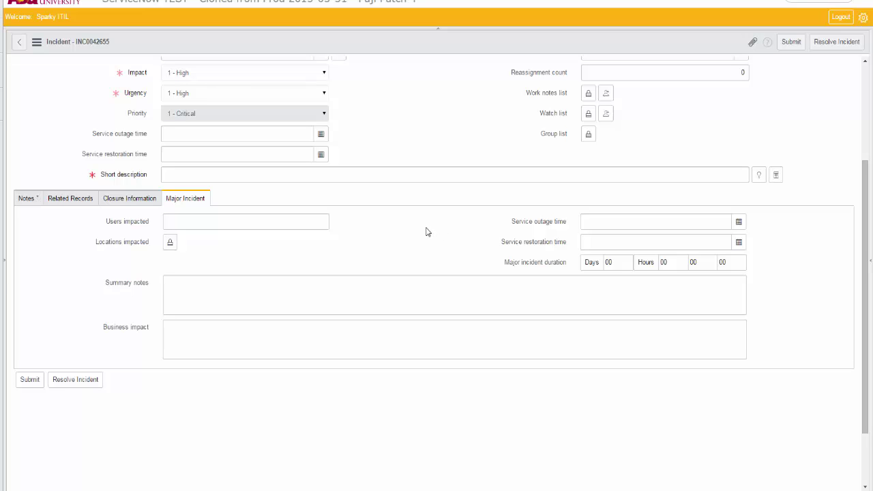
scroll(425, 232, "up", 1)
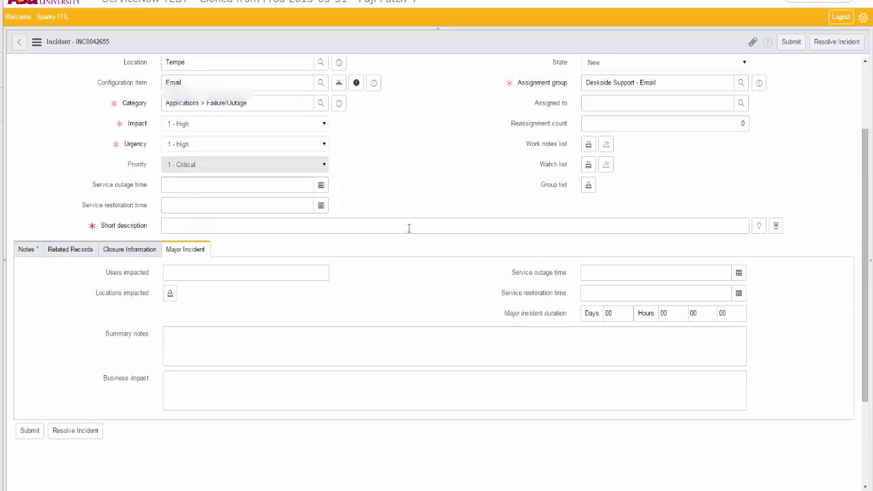
scroll(408, 227, "up", 1)
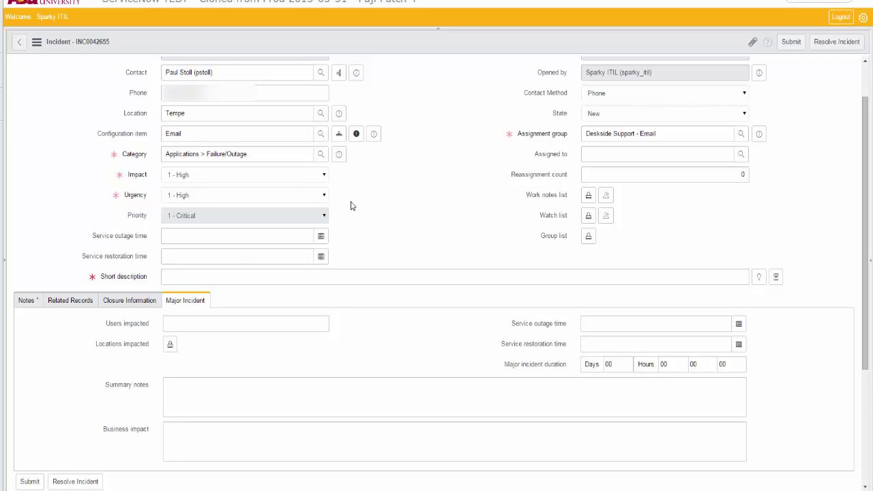
Set impact and urgency back to 2 - Normal, making priority 3 - Normal
left_click(325, 174)
left_click(323, 198)
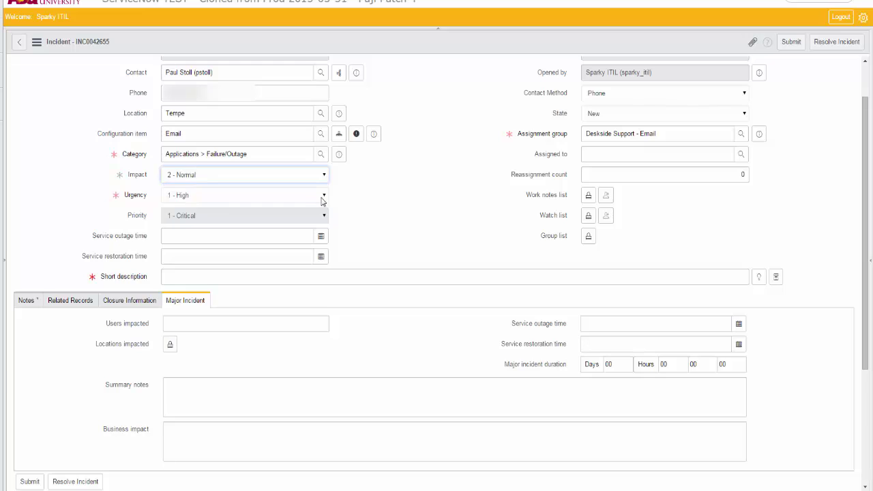
left_click(323, 197)
left_click(323, 212)
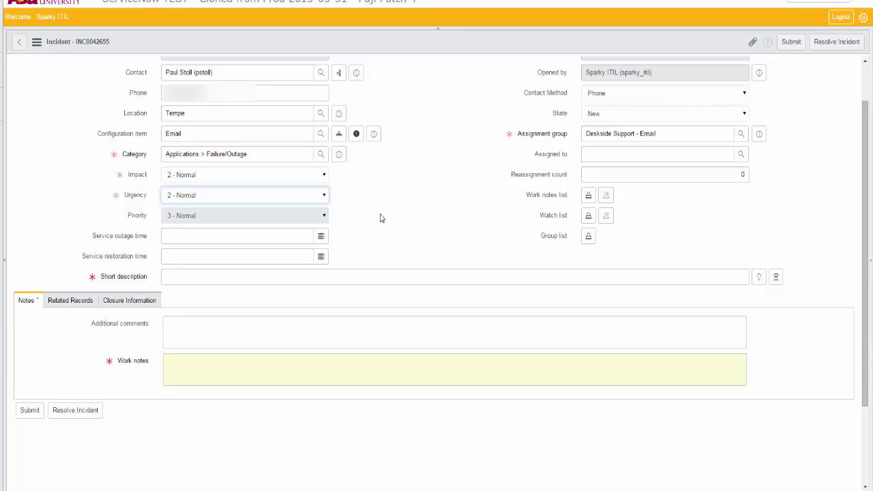
Enter short description 'Outlook not working in the tech center at the Poly Campus', fixing typos
left_click(381, 215)
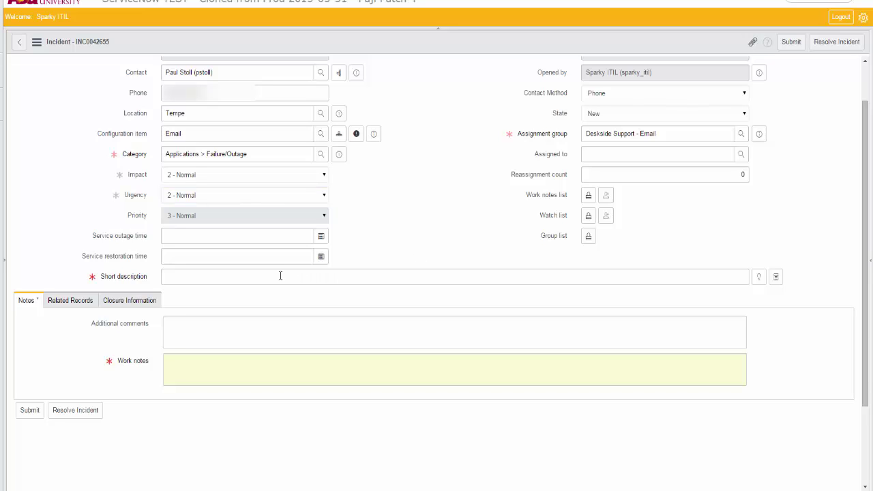
left_click(249, 279)
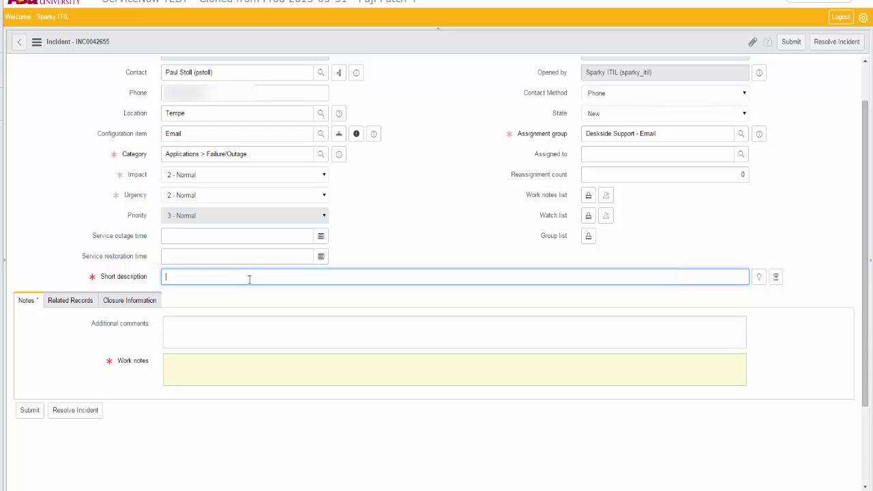
type("Outlook")
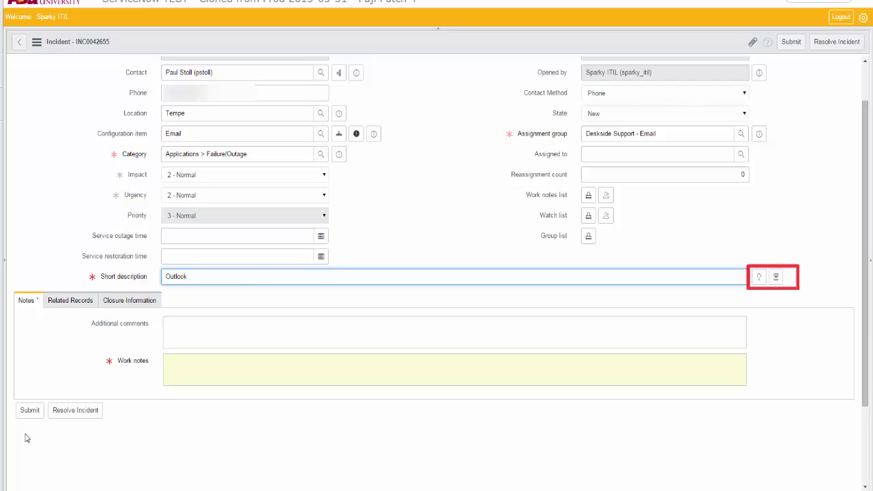
type(" not work")
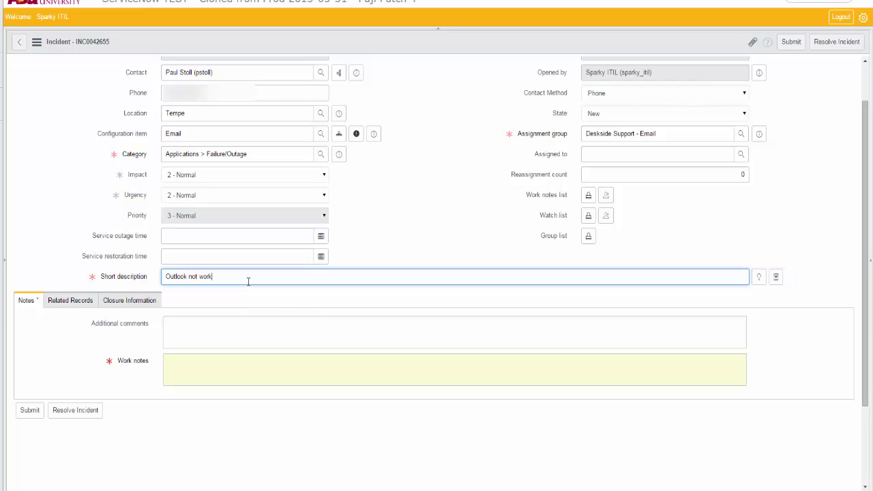
type("ing in the techcenter")
type("at ehr")
left_click(248, 276)
key("Right")
key("Right")
key("Right")
key("Right")
key("Right")
key("Right")
key("End")
key("BackSpace")
key("BackSpace")
key("BackSpace")
type("the O")
key("BackSpace")
type("Poly Campus")
left_click(775, 276)
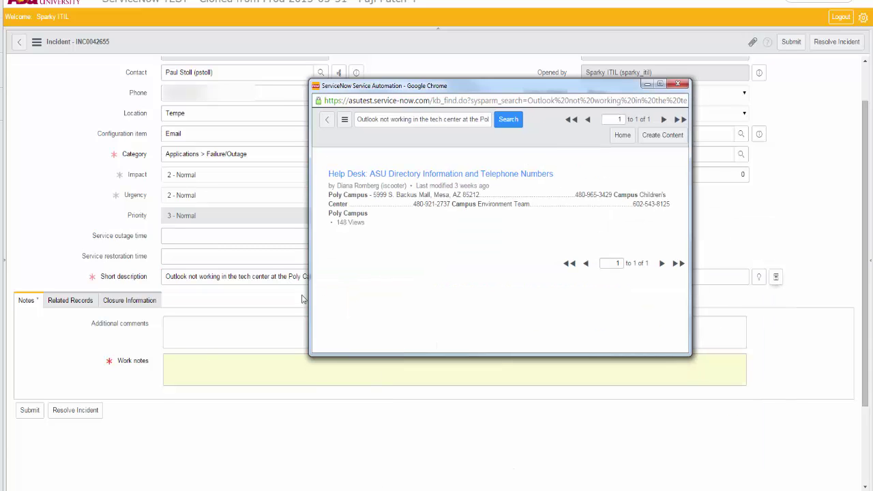
left_click(521, 176)
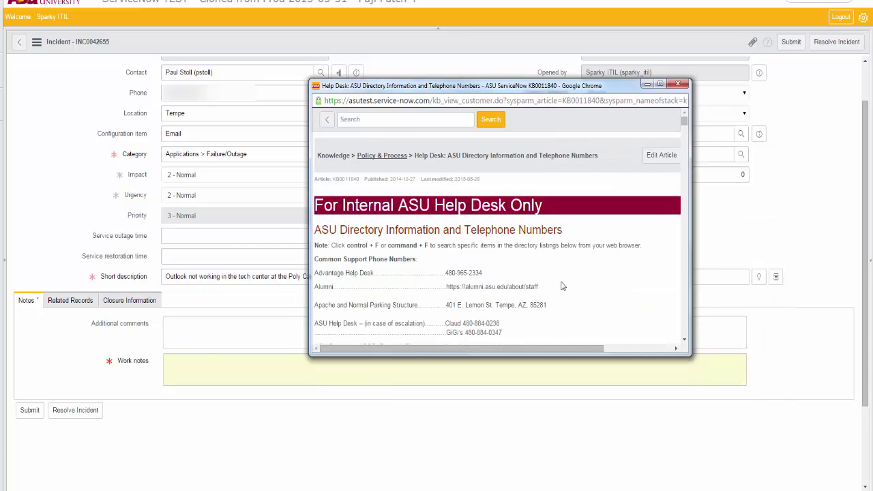
left_click_drag(548, 353, 626, 357)
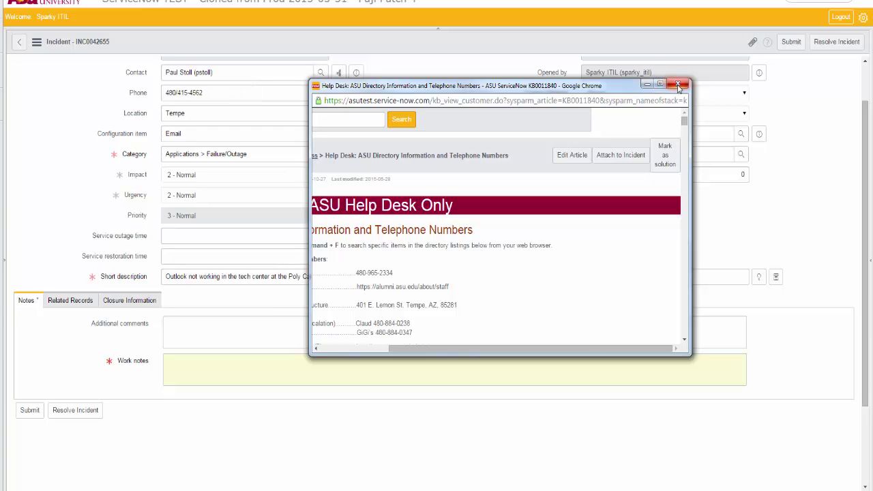
left_click(677, 85)
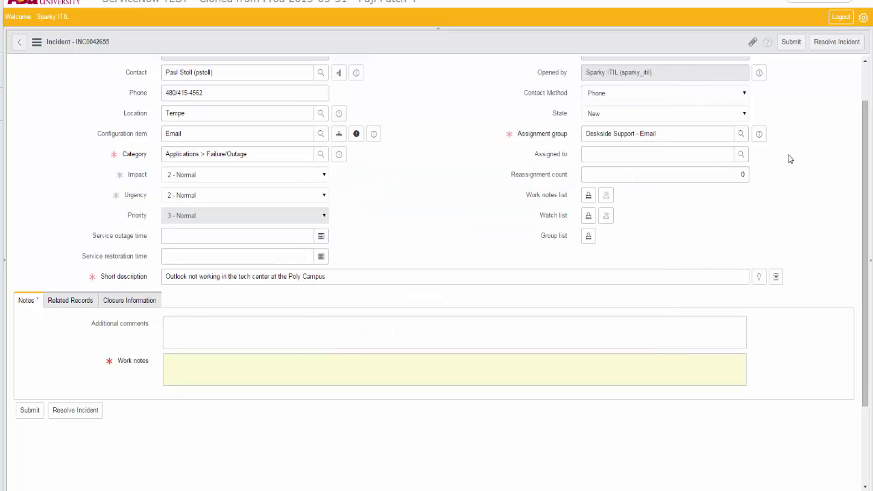
scroll(791, 157, "up", 1)
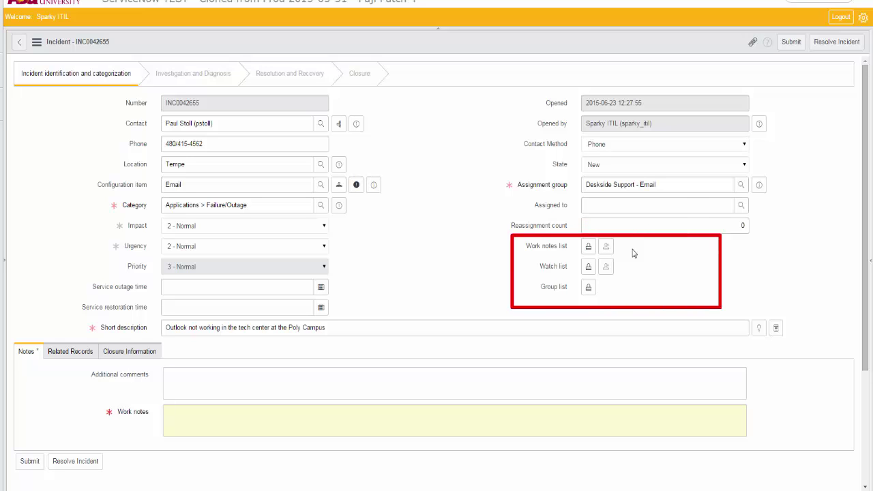
left_click(594, 249)
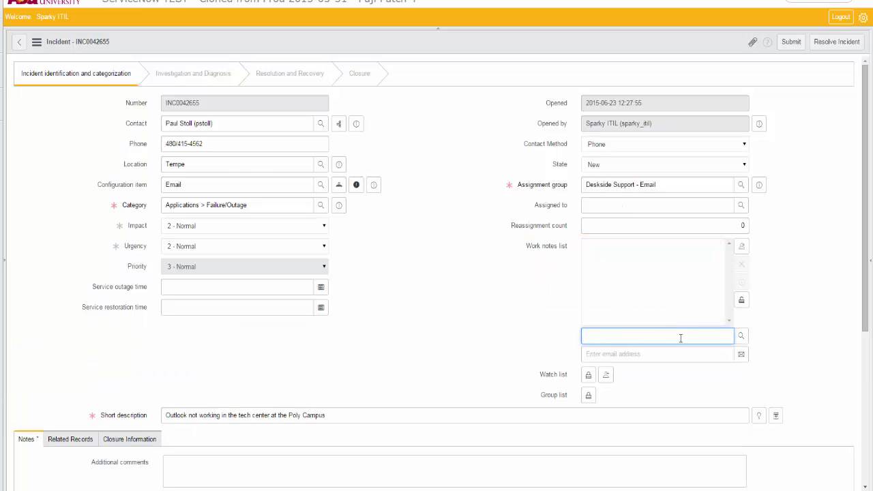
left_click(588, 374)
scroll(597, 386, "down", 3)
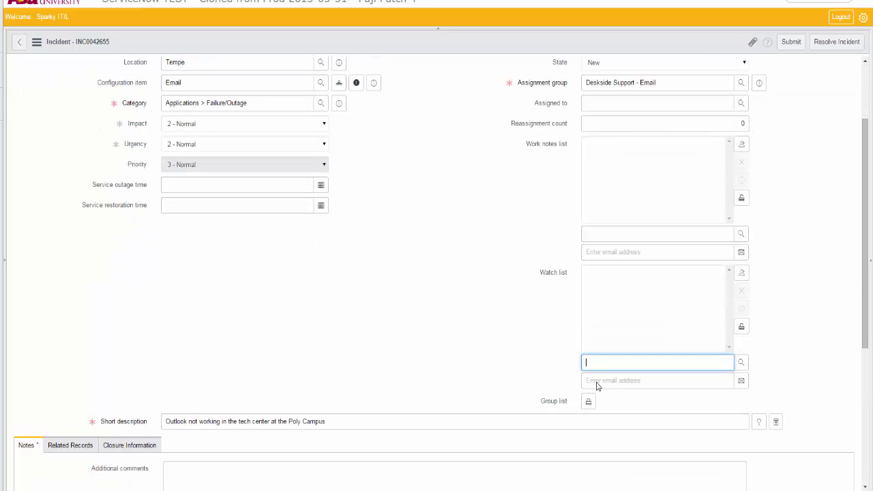
left_click(588, 402)
scroll(588, 406, "down", 3)
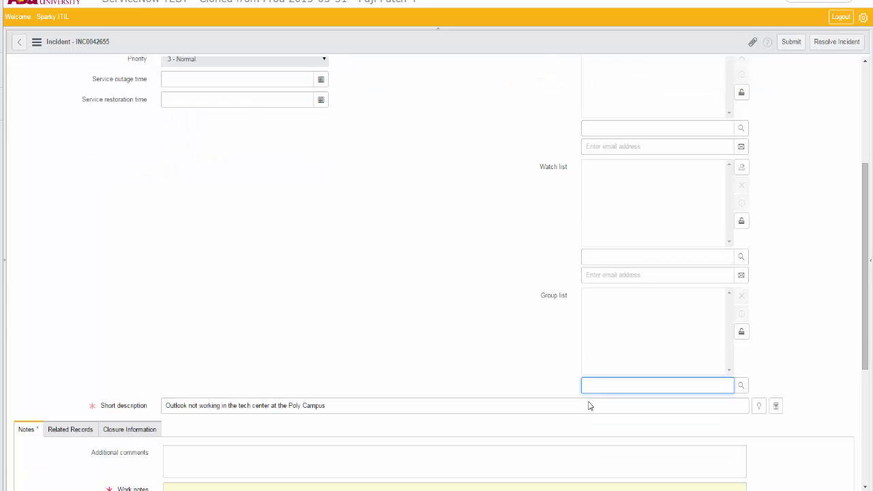
scroll(518, 373, "up", 6)
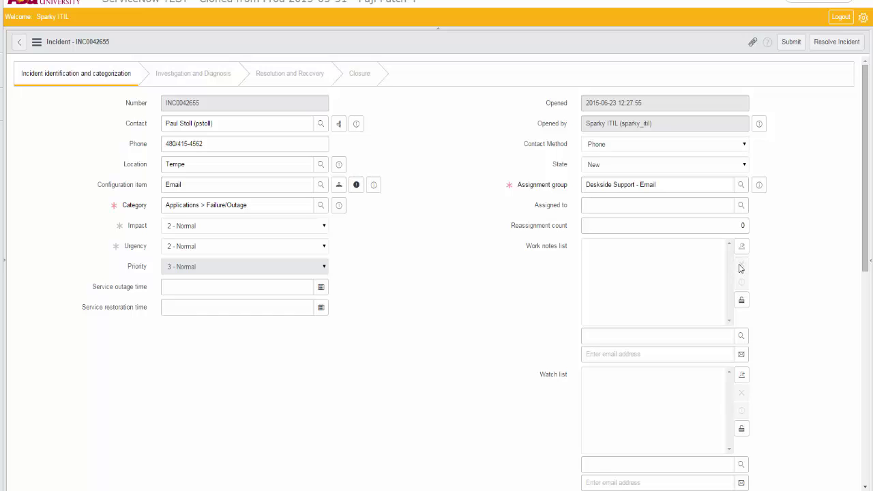
left_click(739, 302)
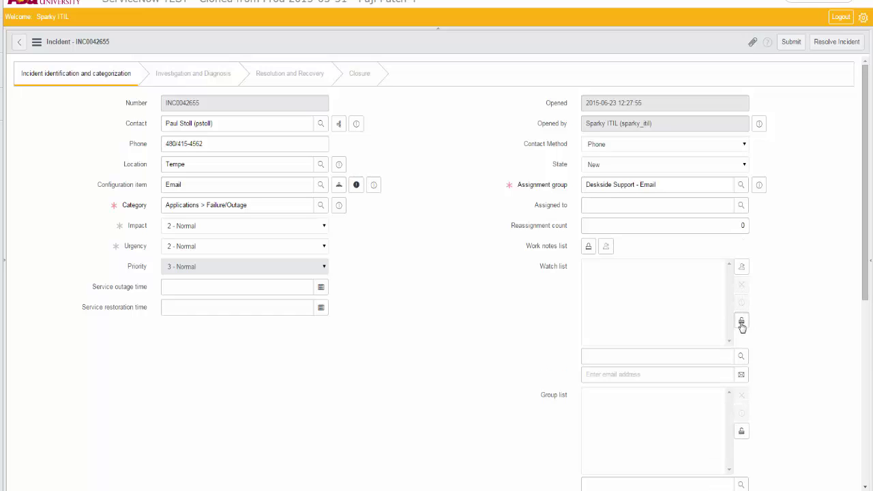
left_click(741, 322)
left_click(741, 323)
scroll(512, 343, "down", 2)
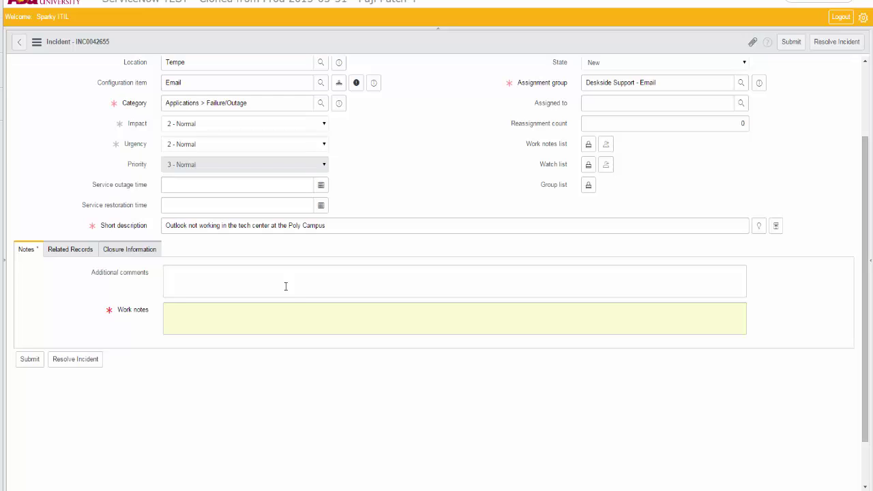
Write 'This is a test' in Work notes and submit the incident form
left_click(274, 311)
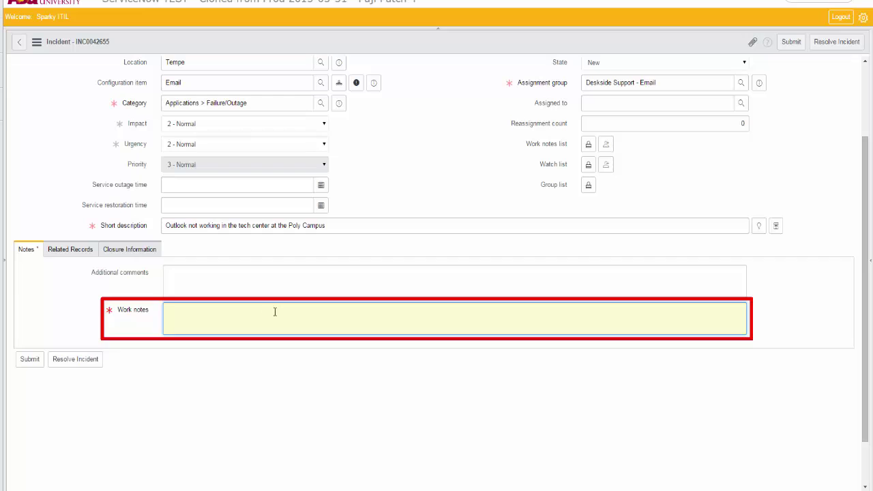
type("This is a test")
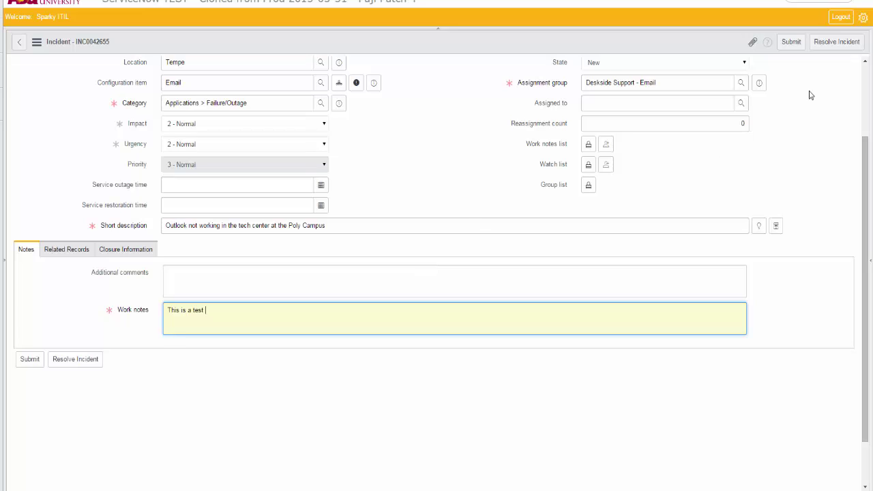
left_click(799, 46)
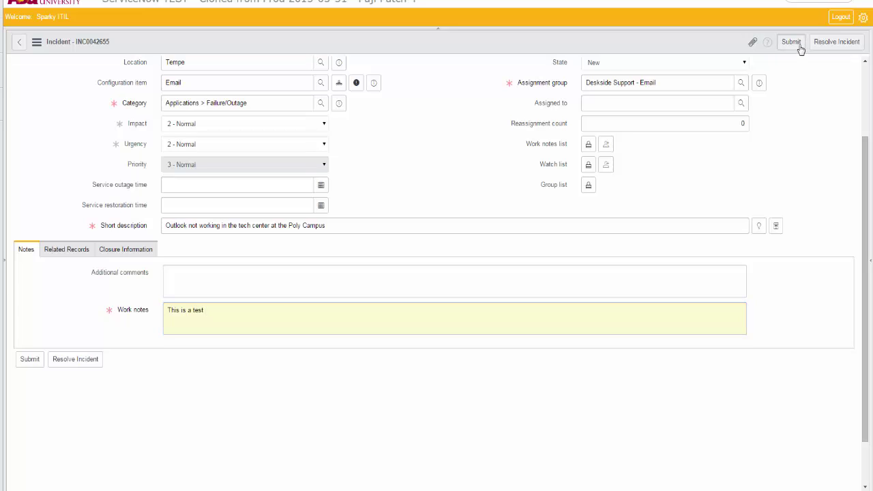